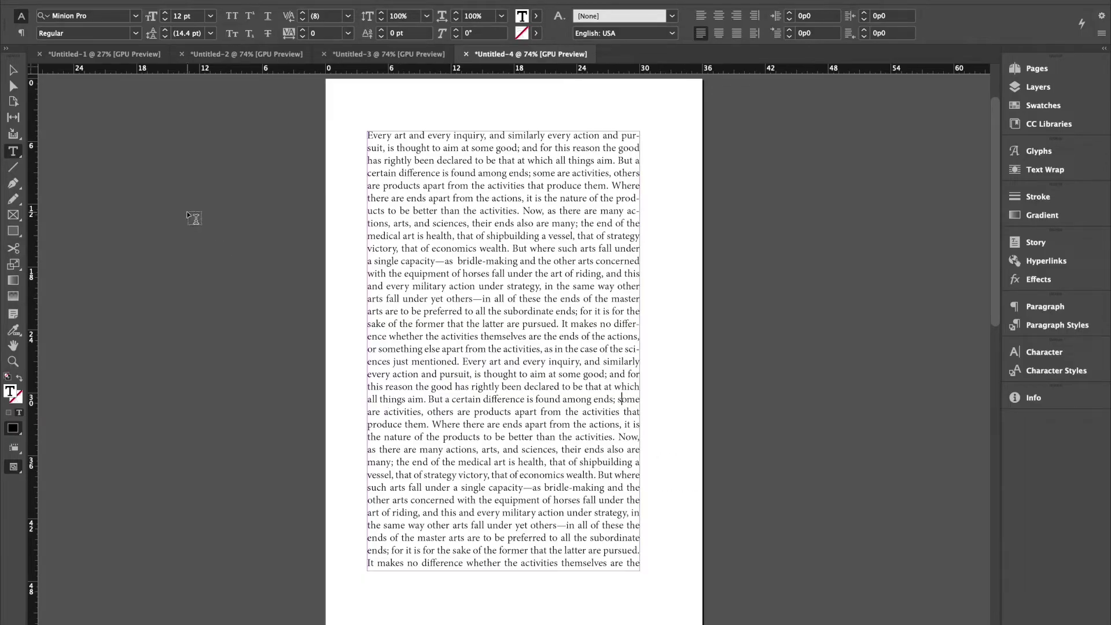
- With the insertion point in the body text, show the Paragraph panel's flyout menu
left_click(525, 439)
left_click(1035, 307)
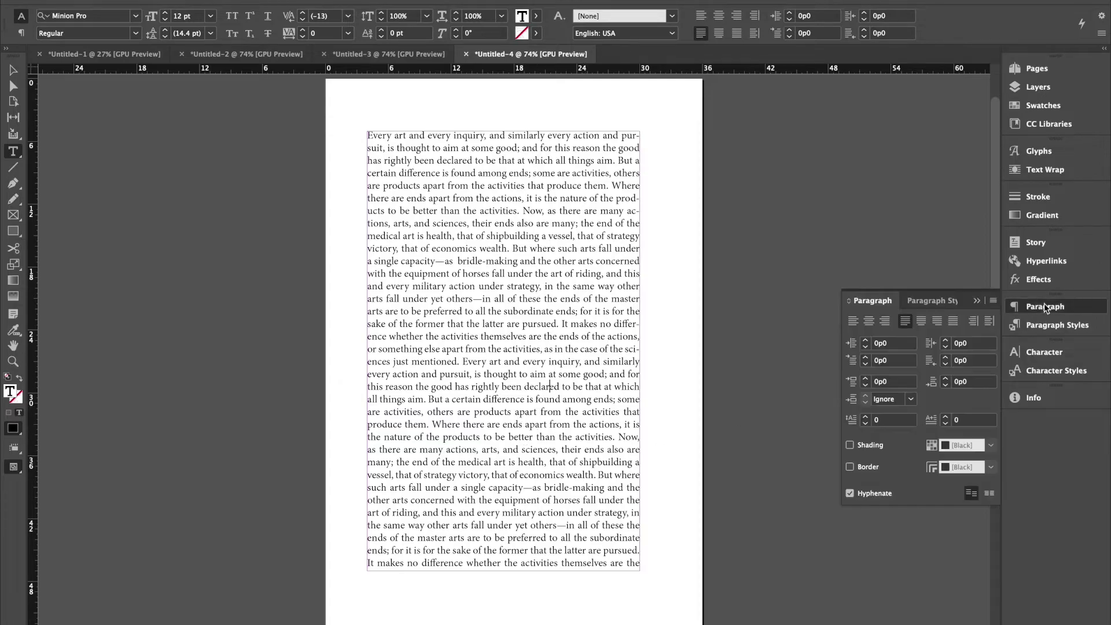
left_click(992, 296)
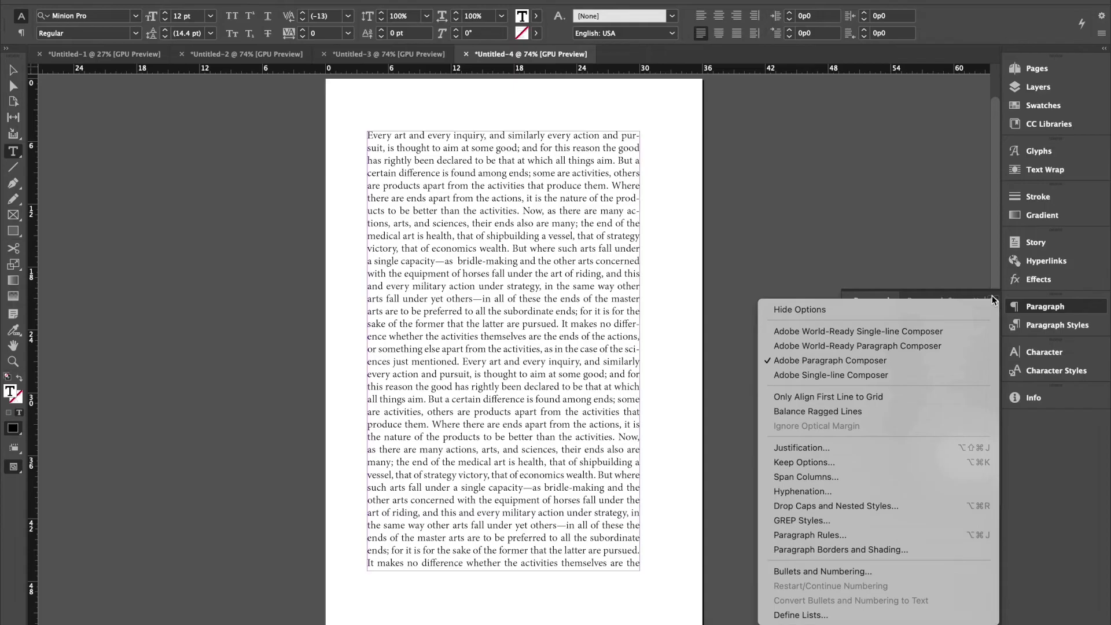
- In Hyphenation Settings, set Words with at Least to 7 and enter 2 for After First
left_click(822, 492)
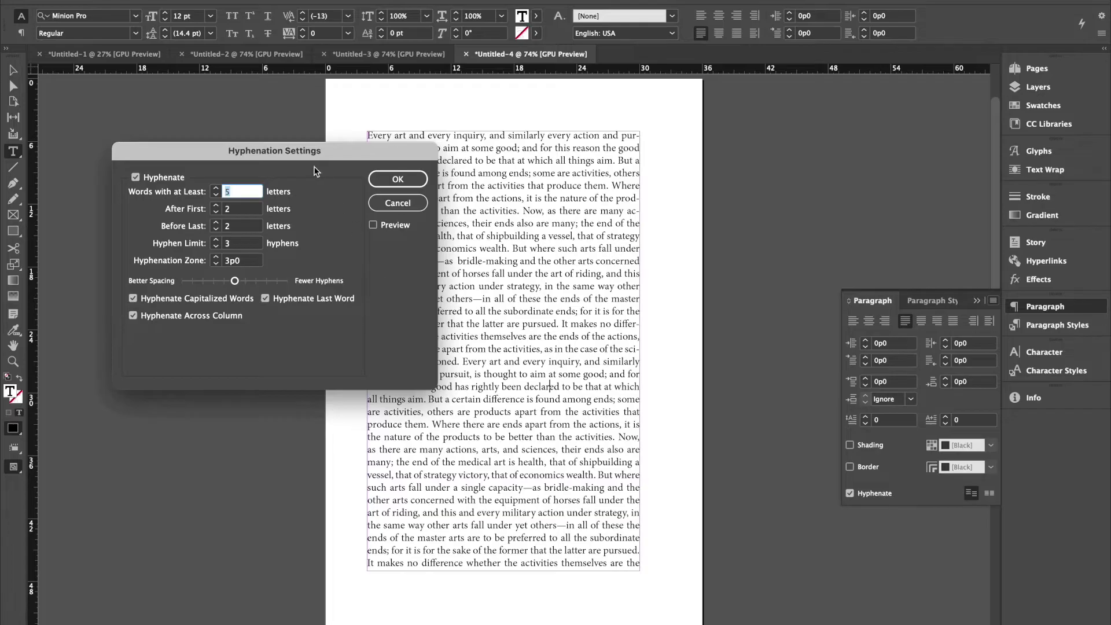
left_click_drag(314, 151, 242, 136)
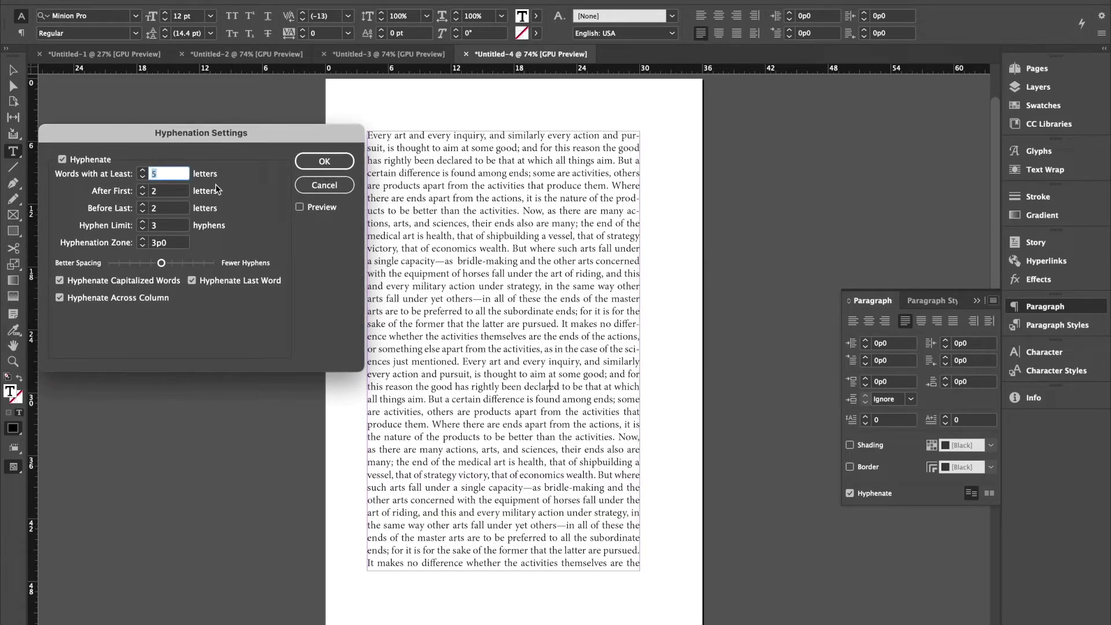
type("7")
key("Tab")
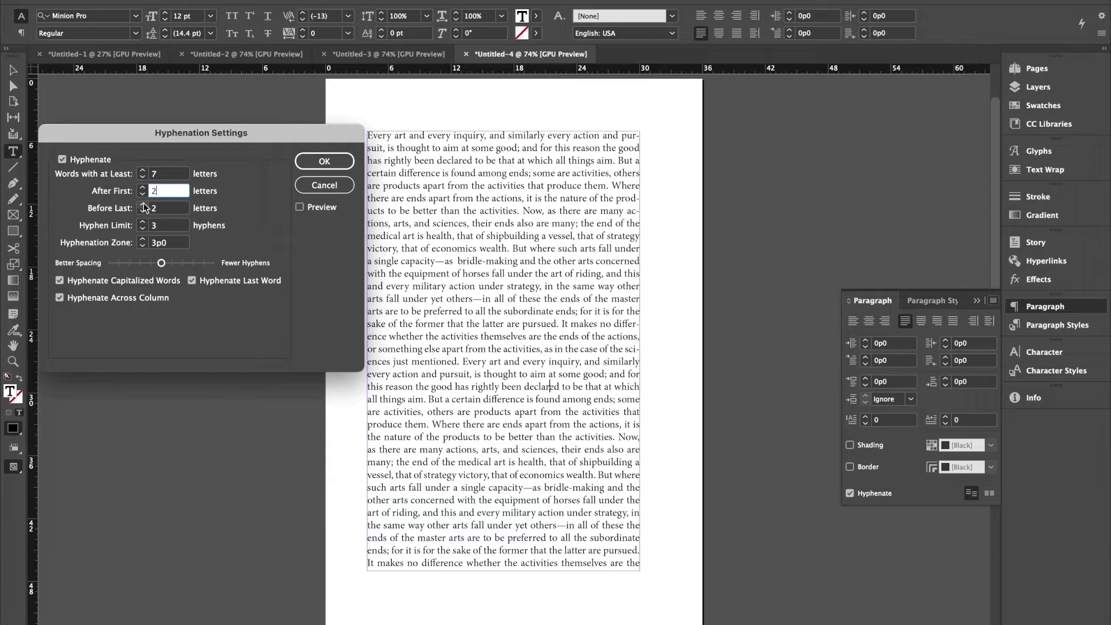
type("2")
- Raise After First to 3 and Before Last to 3, briefly previewing the reflow
left_click(142, 188)
left_click(300, 207)
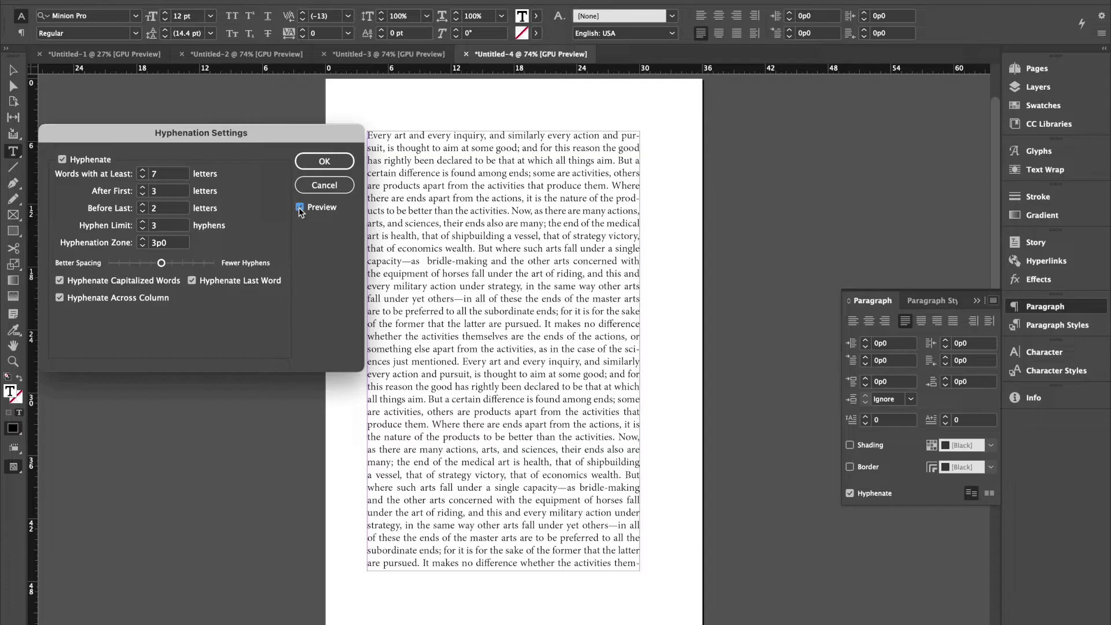
left_click(300, 207)
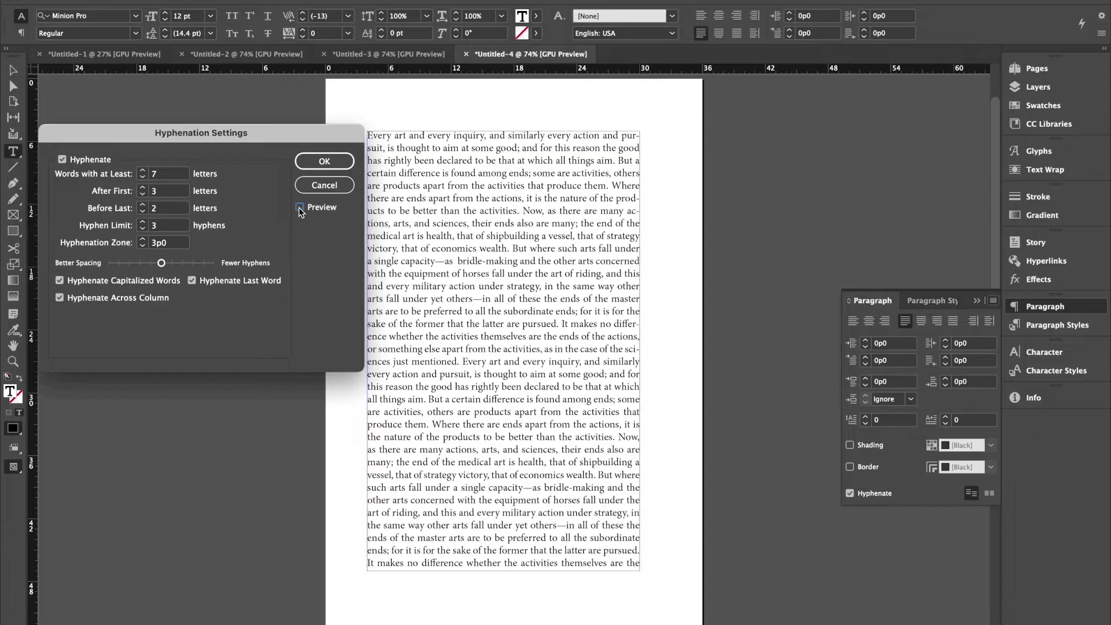
left_click(166, 208)
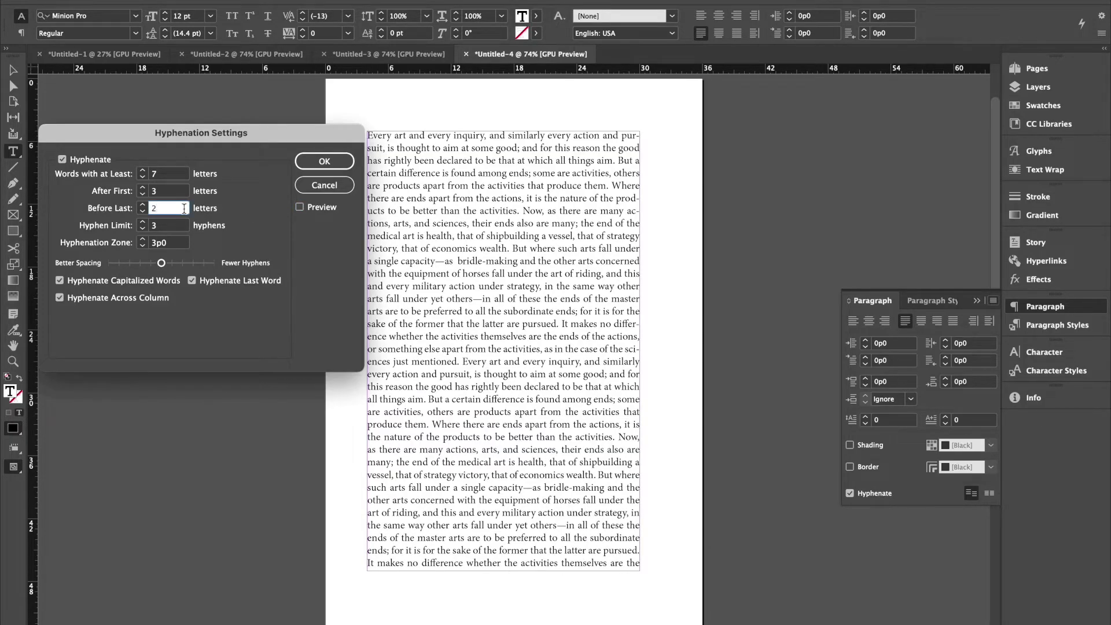
key("BackSpace")
type("3")
- Set Hyphen Limit to 2 and recheck the word length, After First and Before Last values
left_click(159, 225)
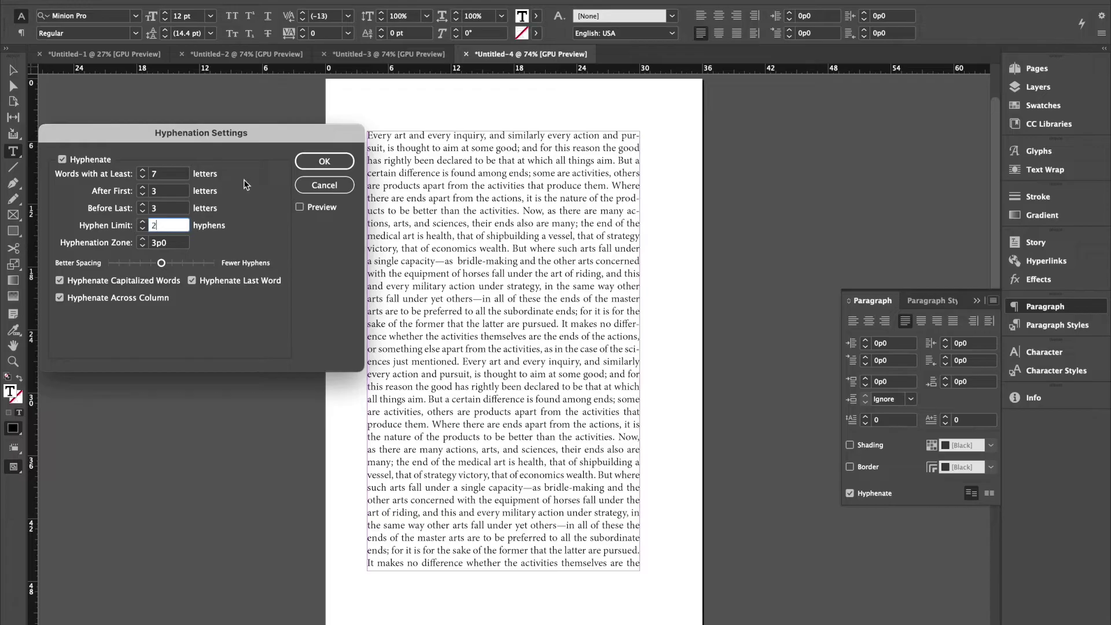
left_click(172, 174)
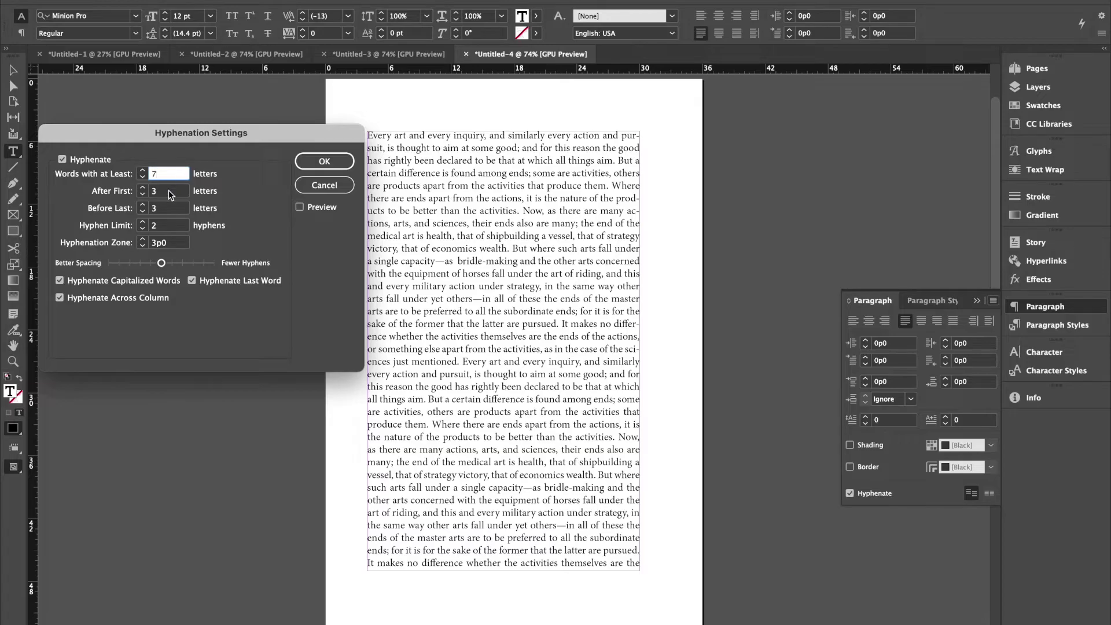
left_click(166, 195)
left_click(165, 209)
left_click(164, 226)
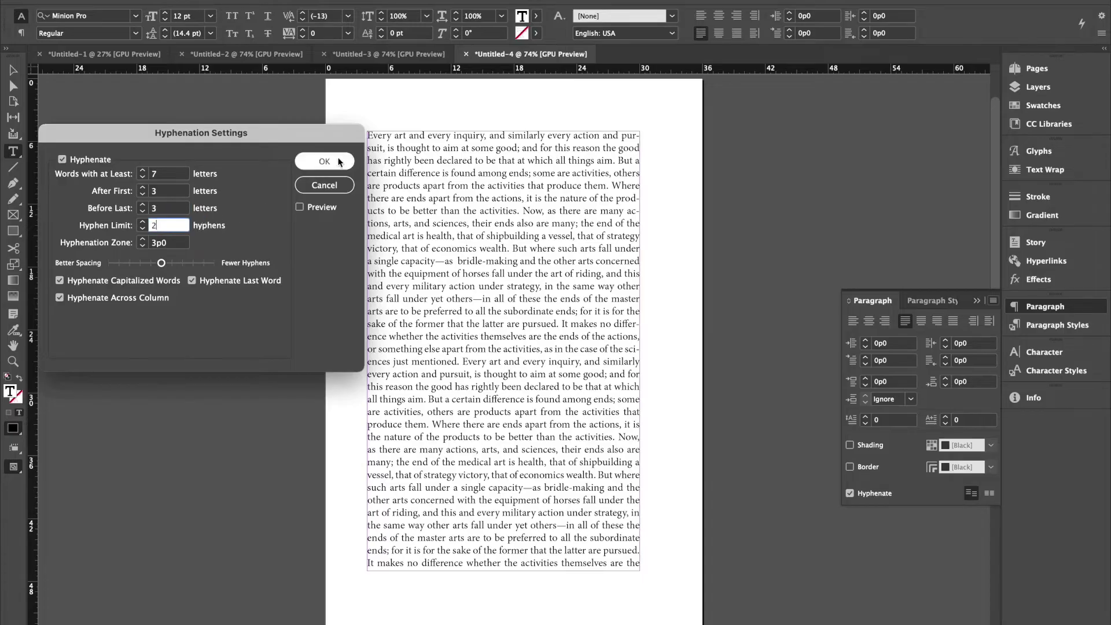
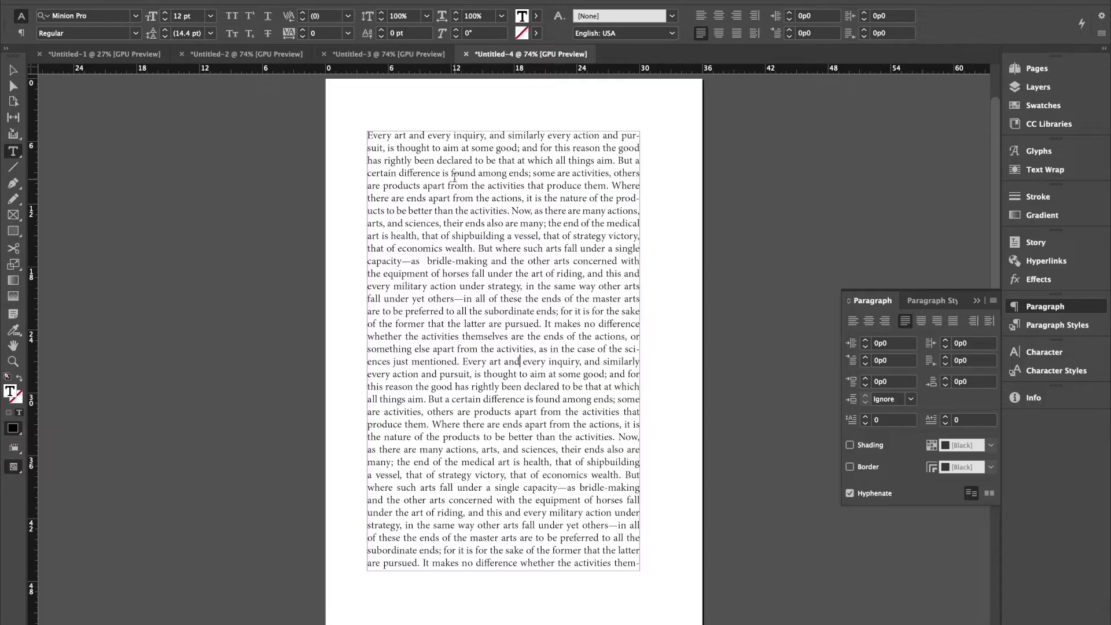
- Select the whole justified body paragraph and open the Paragraph panel menu
left_click(470, 276)
triple_click(471, 276)
left_click(471, 276)
double_click(524, 274)
left_click(523, 274)
left_click(523, 274)
left_click(524, 273)
left_click(993, 301)
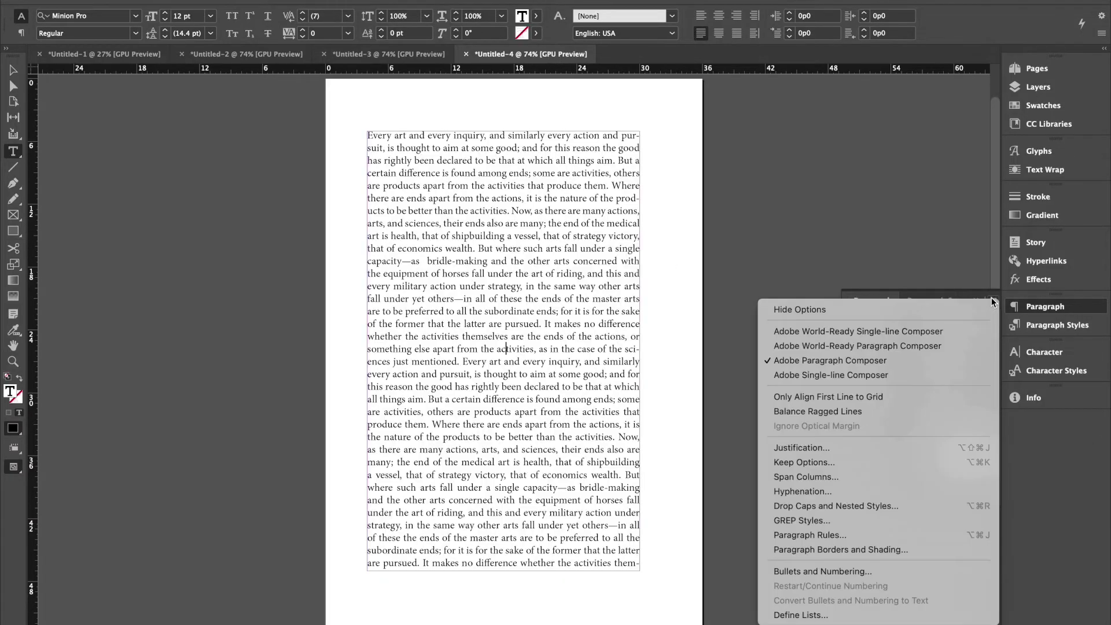
- Open the Justification dialog with Preview off and move it away from the text
left_click(848, 447)
left_click(936, 180)
left_click_drag(934, 107, 294, 194)
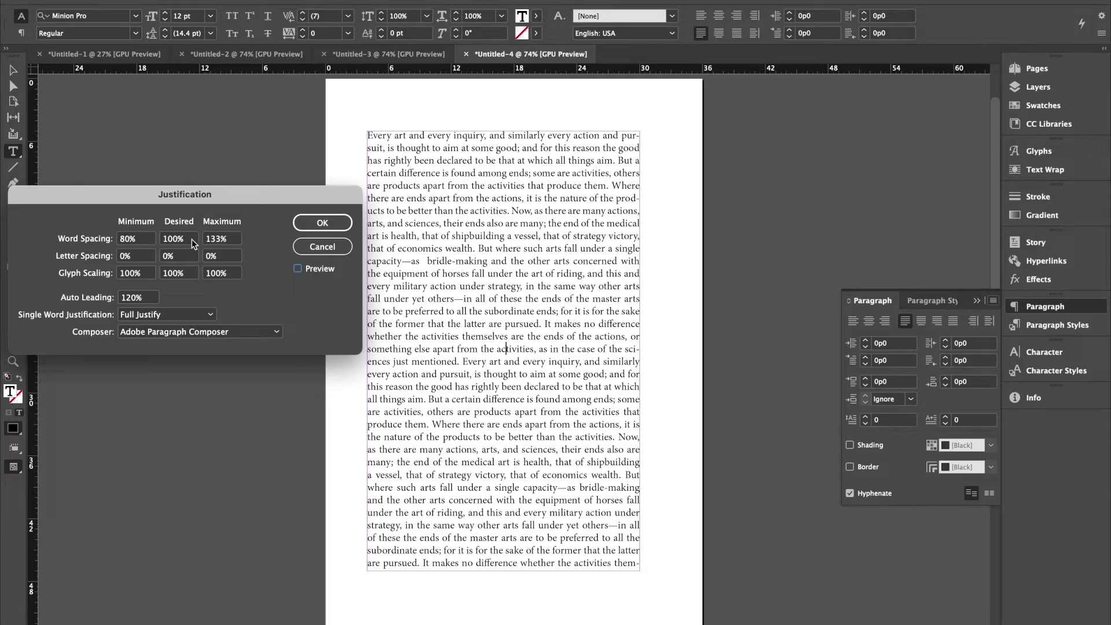
- Set word spacing to 70% minimum, 85% desired and 100% maximum
left_click(180, 240)
type("85")
left_click(141, 239)
type("70")
left_click(222, 242)
type("100")
- Turn on Preview and set letter spacing to 0% minimum, 0% desired, 2% maximum
left_click(299, 269)
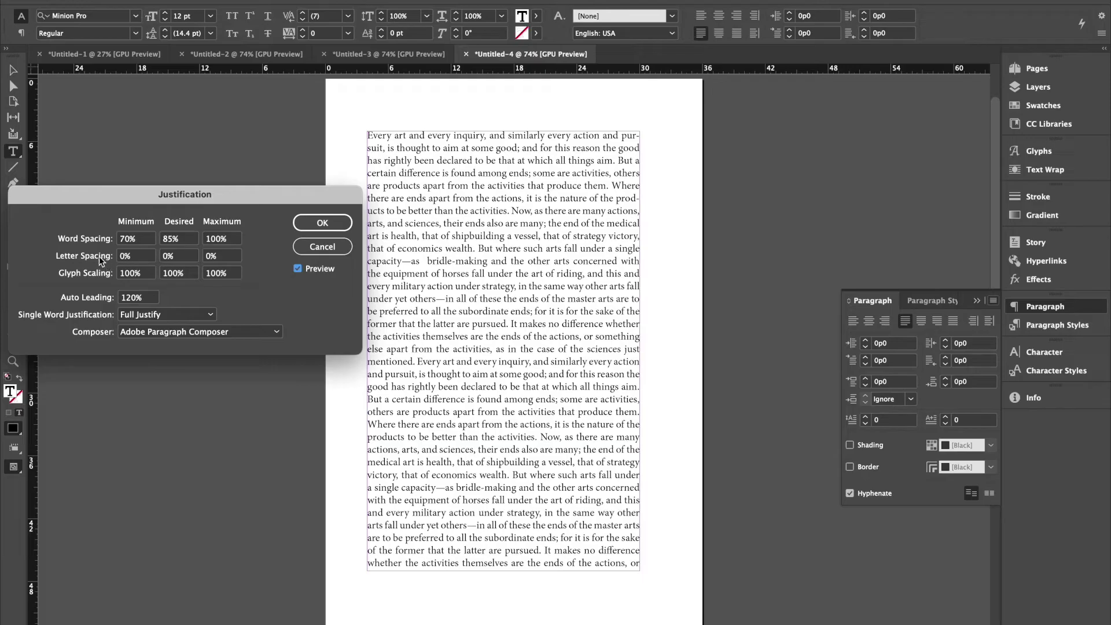
left_click(143, 257)
left_click(177, 260)
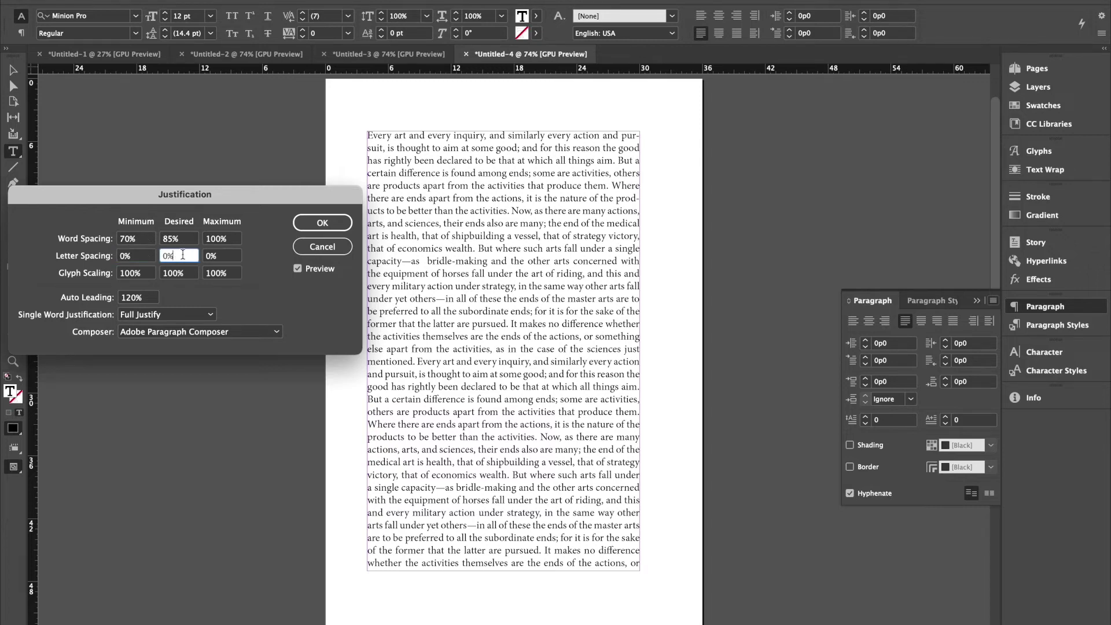
left_click(222, 257)
key("Up")
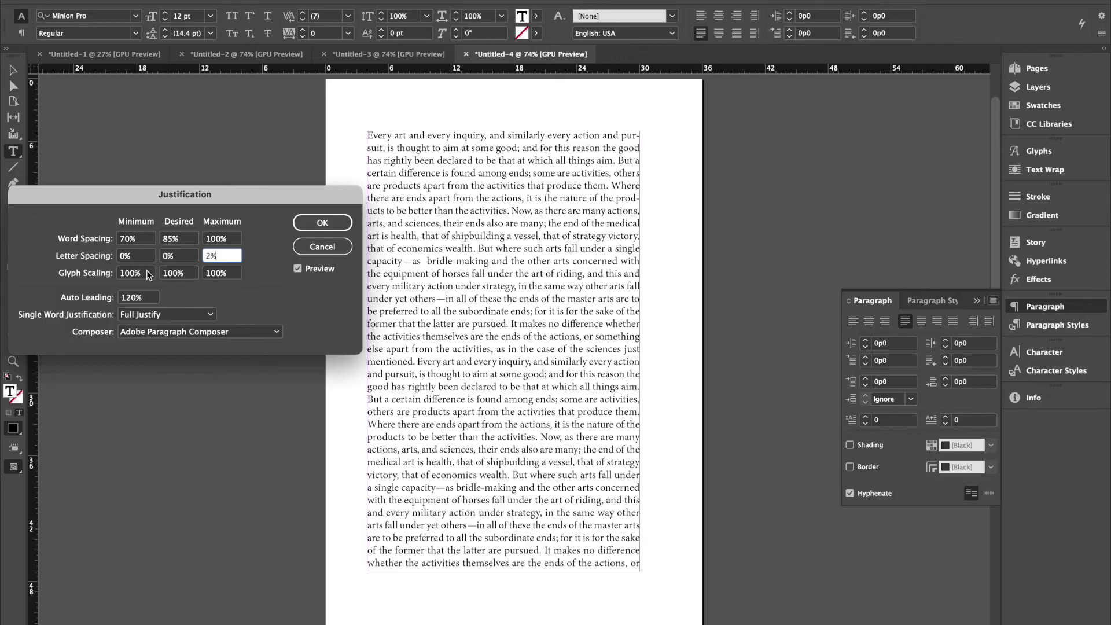
- Set glyph scaling to 98% minimum and 102% maximum, then turn Preview off to compare
left_click(147, 271)
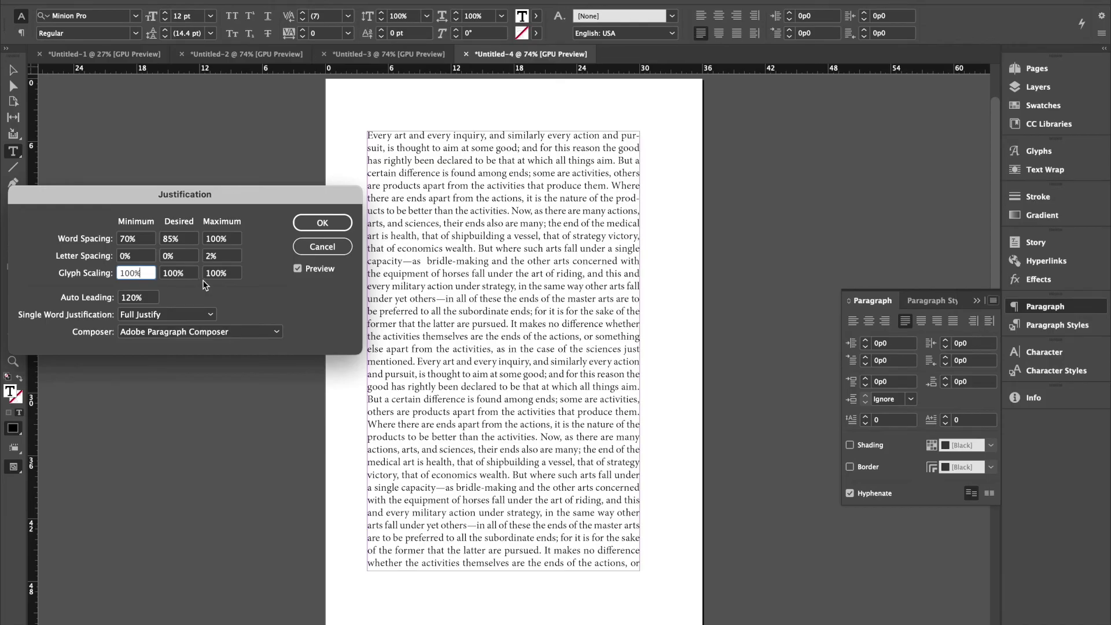
key("Down")
key("Down")
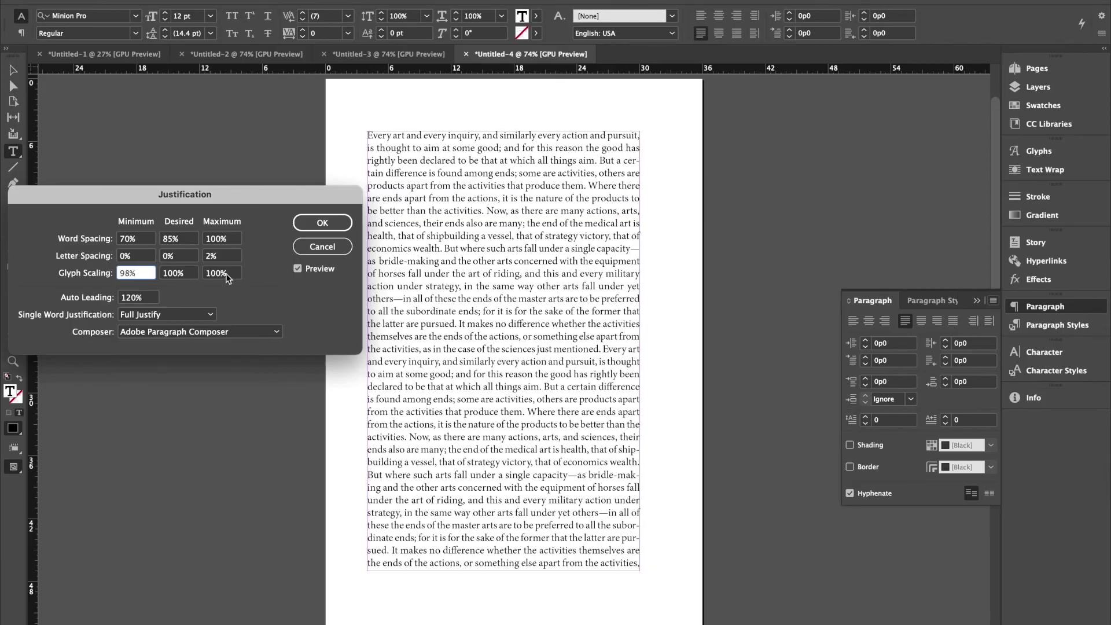
left_click(226, 273)
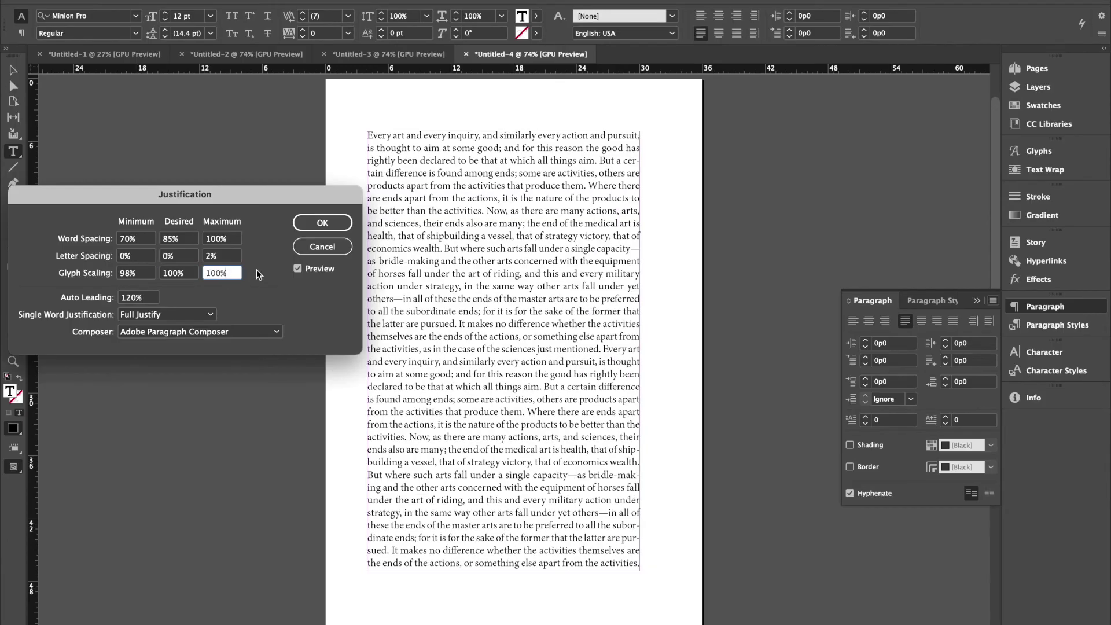
key("Up")
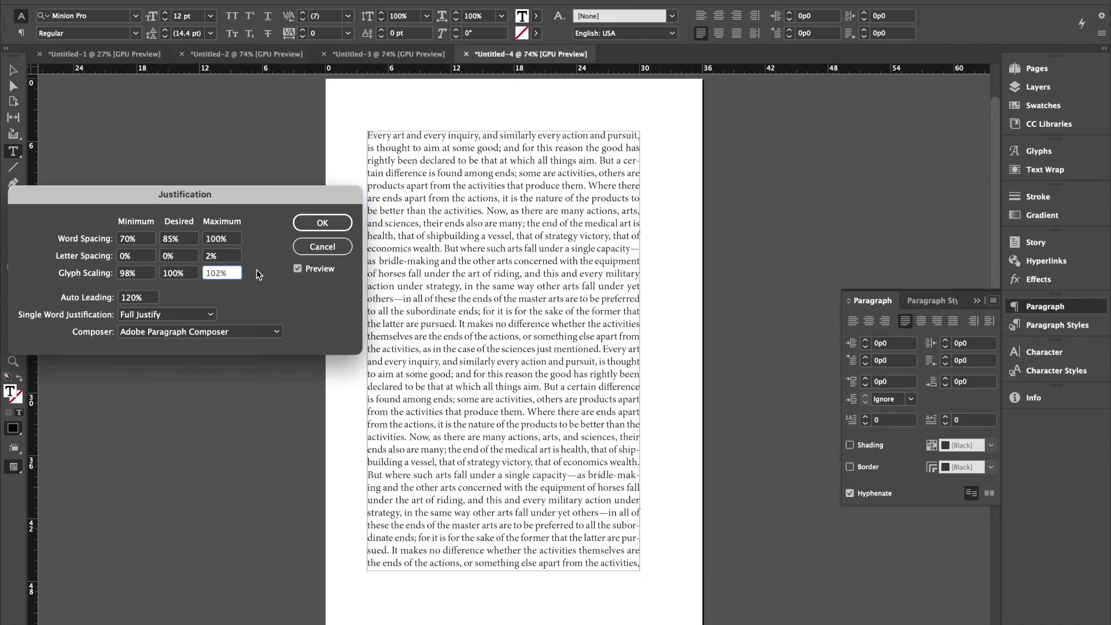
left_click(308, 267)
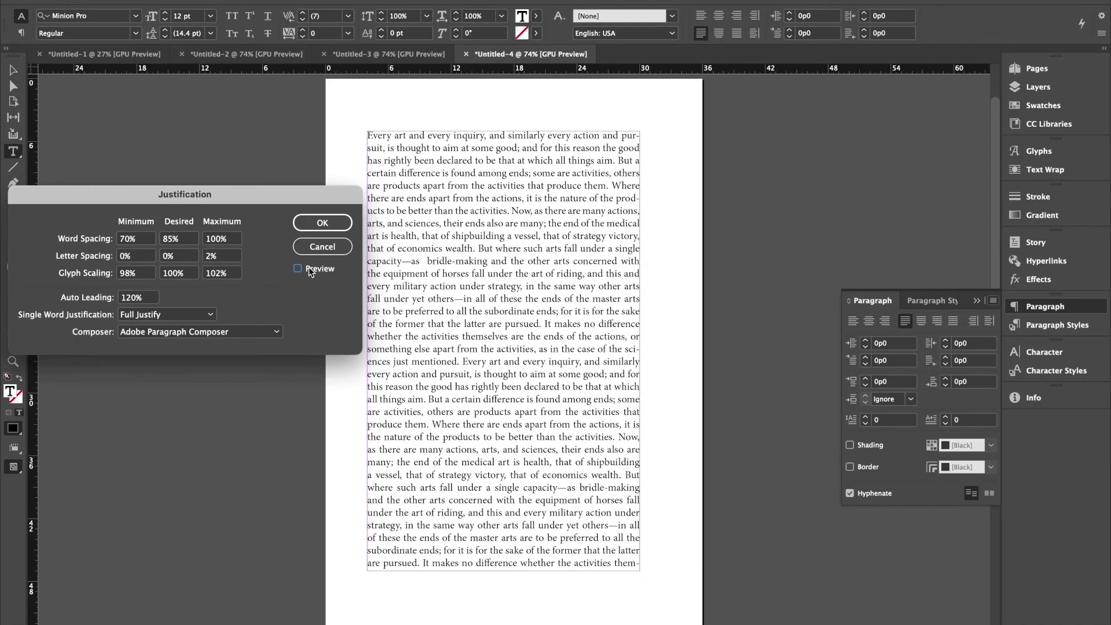
- Turn Preview back on and accept the Justification settings with OK
left_click(308, 267)
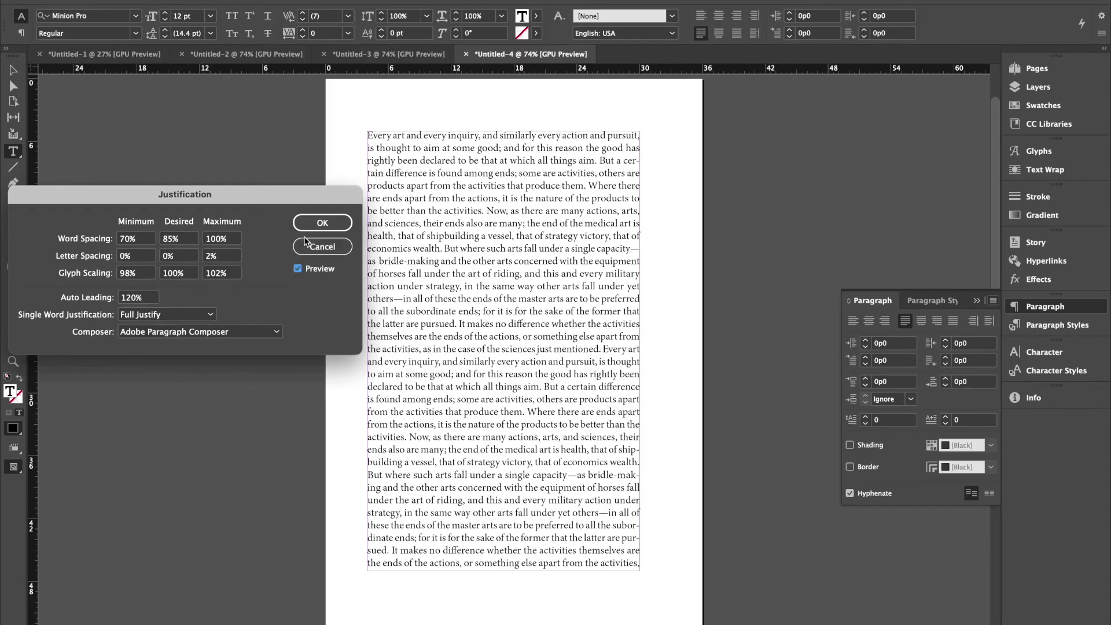
left_click(324, 224)
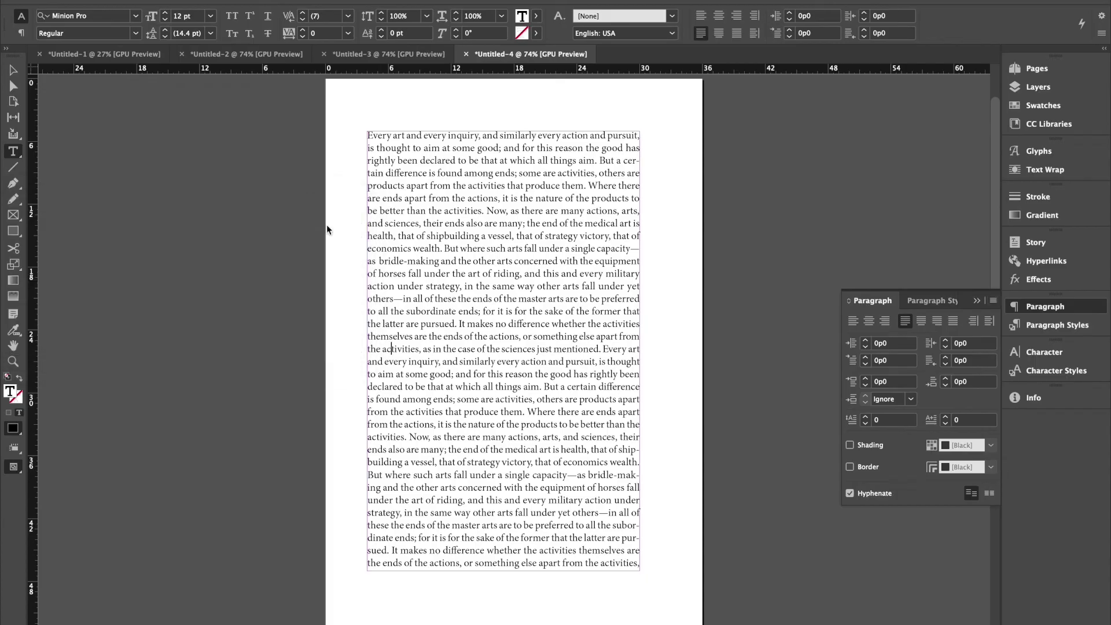